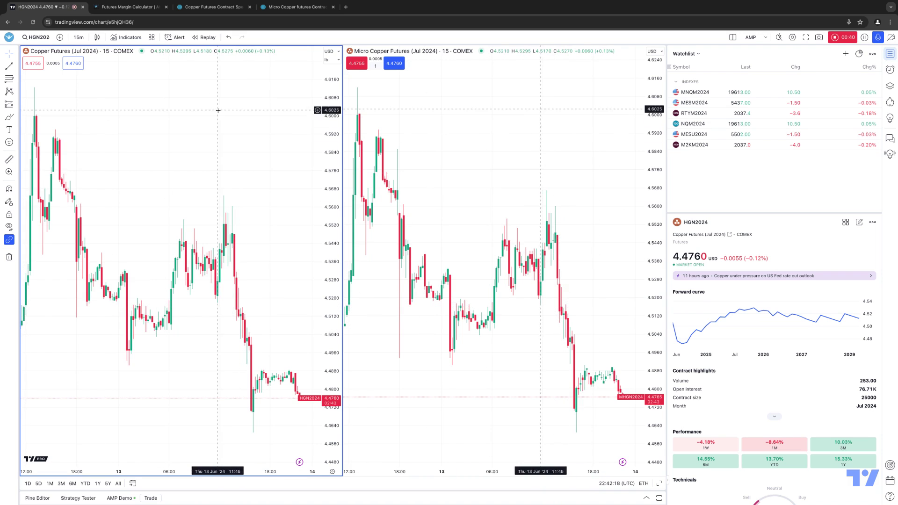
Compare the contract unit and minimum price fluctuation on the CME specs pages for Copper and Micro Copper futures.
click(214, 7)
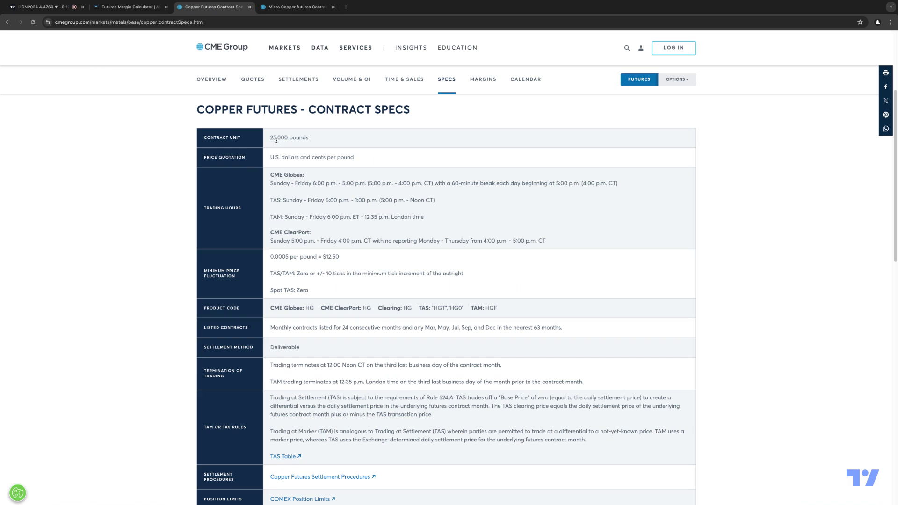
click(289, 7)
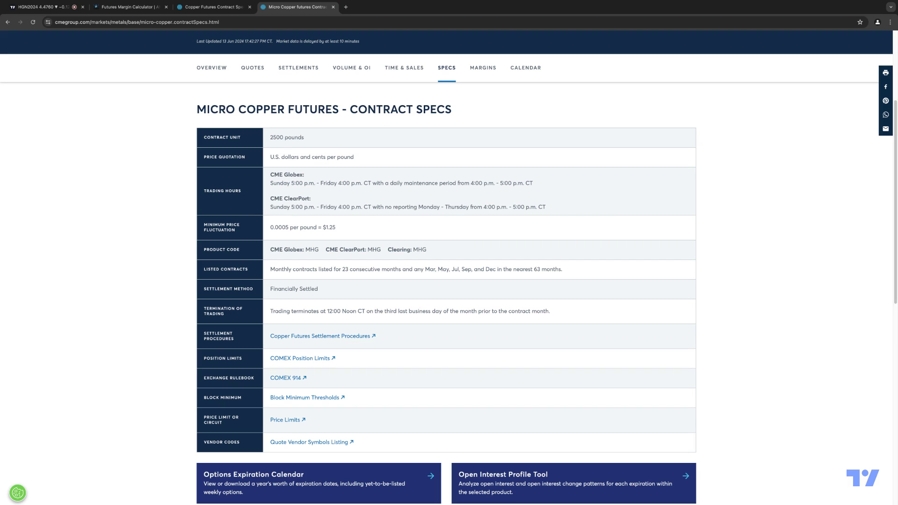
key(ctrl+shift+Tab)
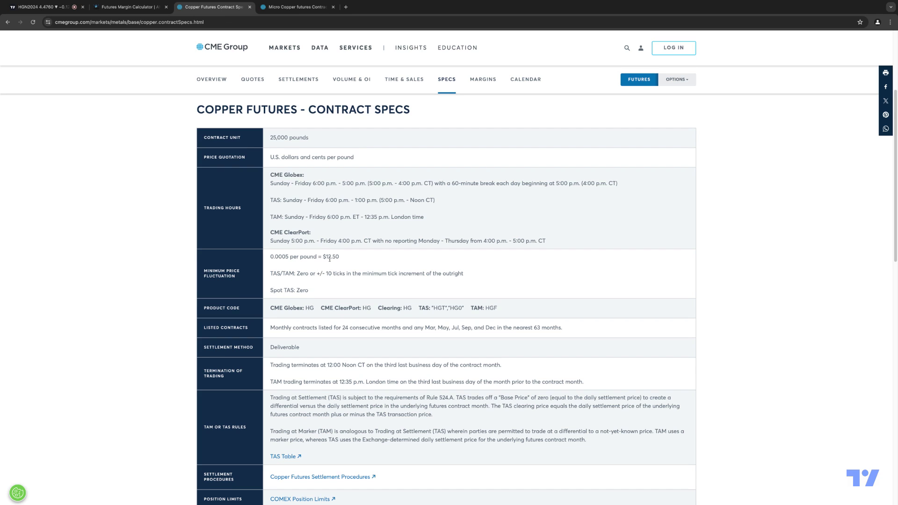
key(ctrl+Tab)
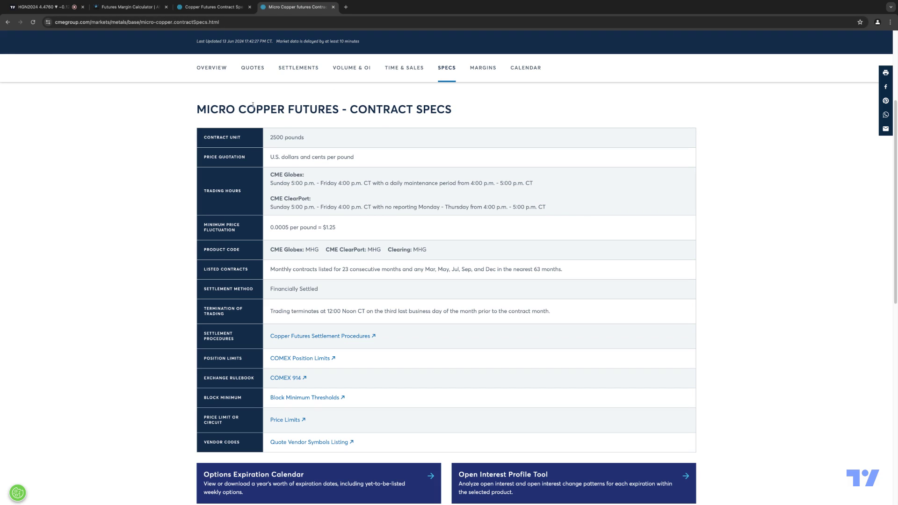
Check the AMP margin requirements for the copper contracts and return to the TradingView chart.
click(138, 10)
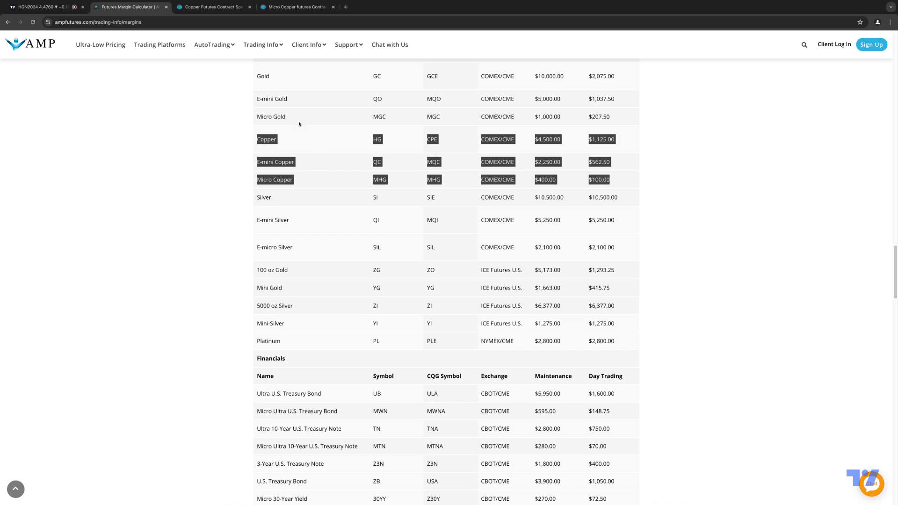
mouse_move(267, 47)
key(ctrl+shift+Tab)
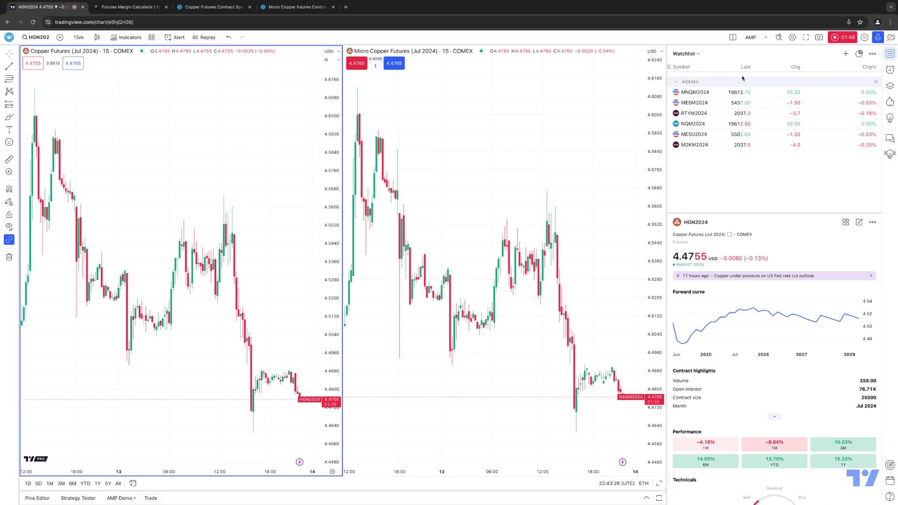
Add the July 2024 Copper futures contract to the watchlist by searching for CPEN24.
click(846, 54)
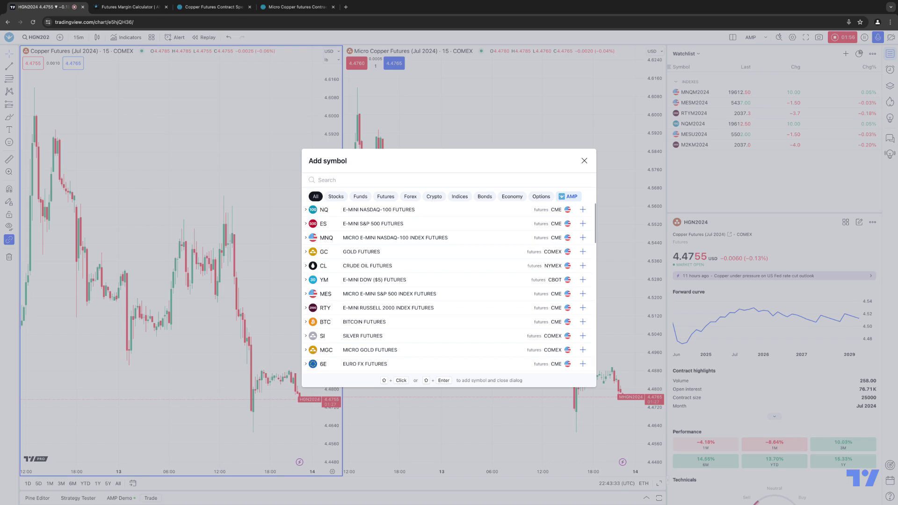
text(CPE)
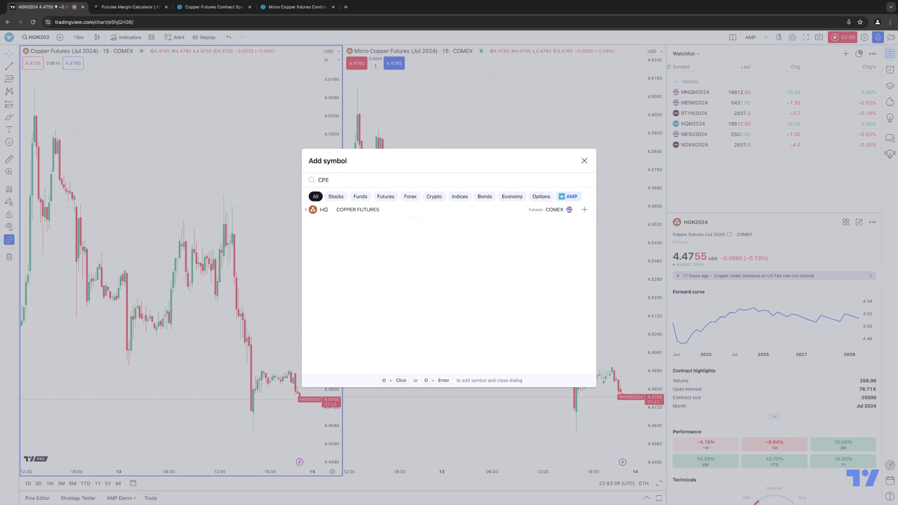
text(N24)
click(341, 210)
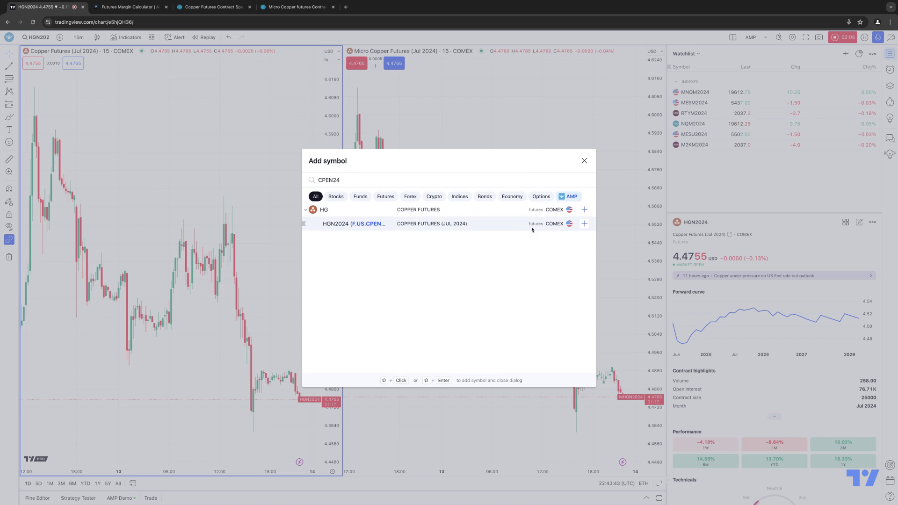
click(585, 224)
click(585, 162)
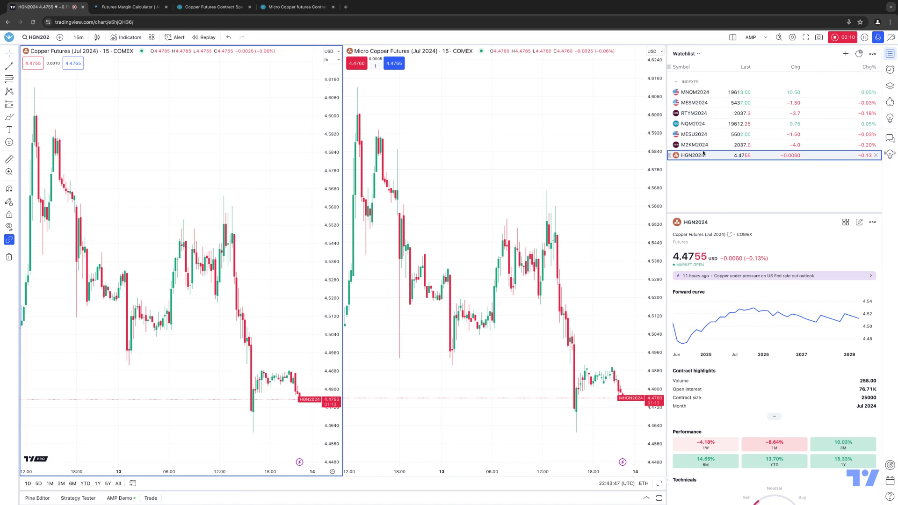
Add the July 2024 Micro Copper futures contract to the watchlist by searching for MHGN24.
click(846, 54)
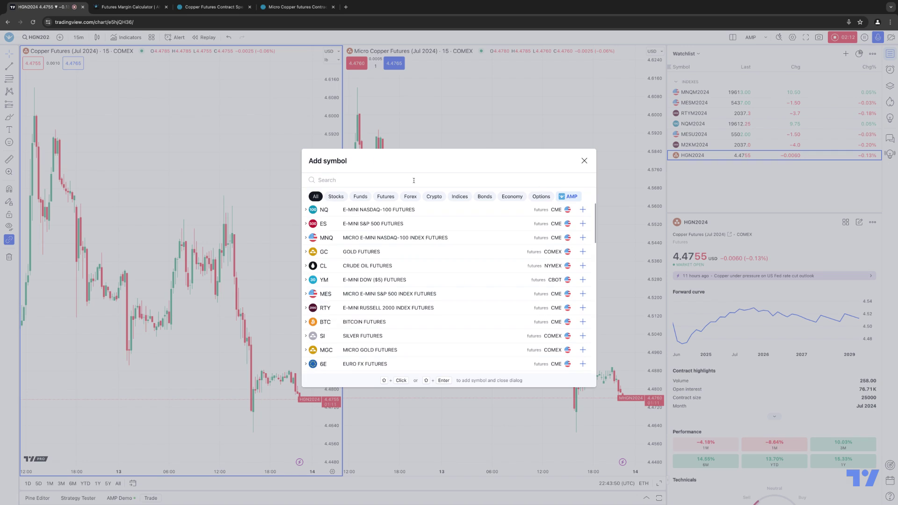
text(MHGN24)
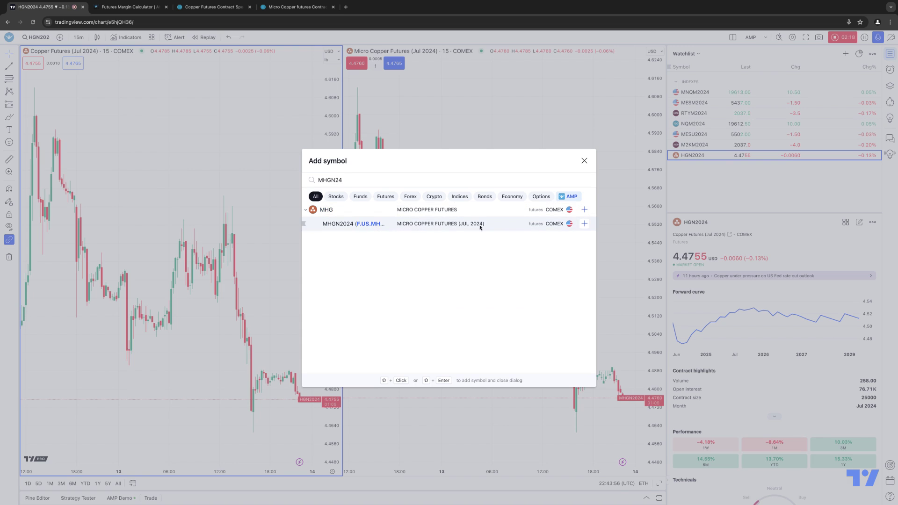
click(584, 224)
click(584, 161)
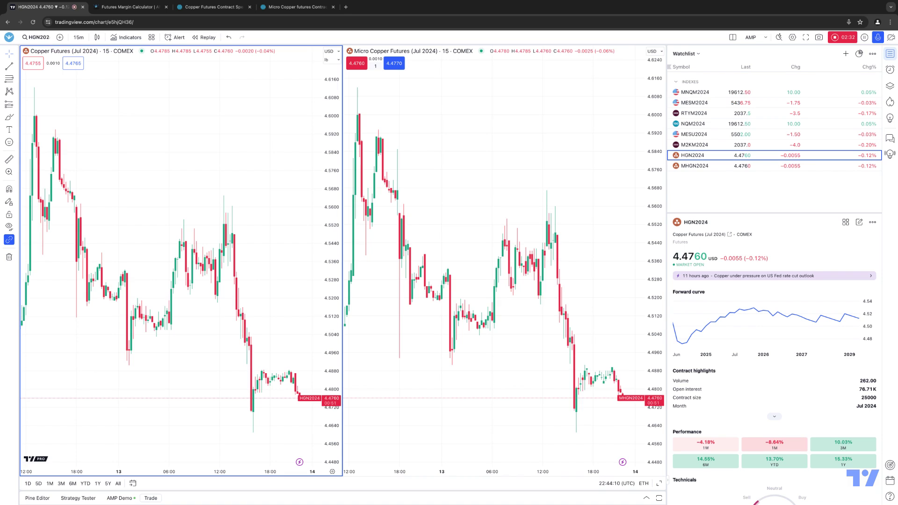
Add the Volume column to the watchlist table.
click(873, 55)
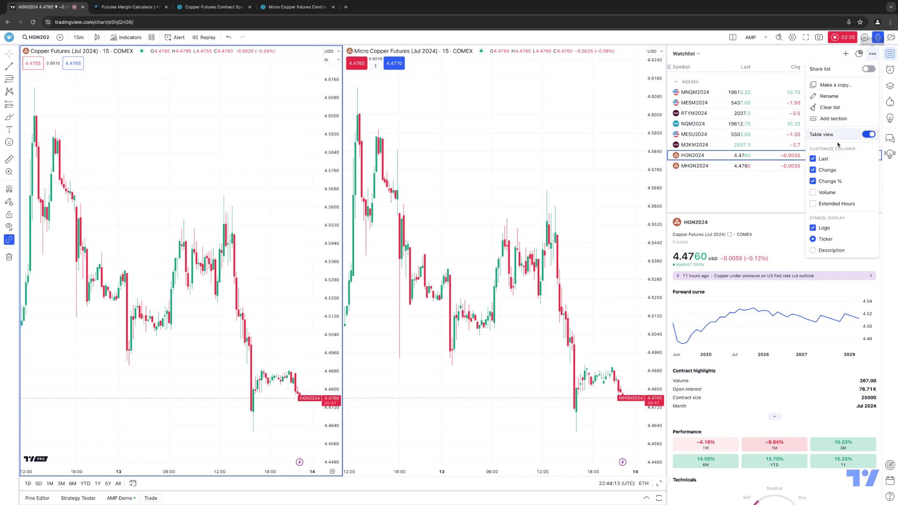
click(819, 194)
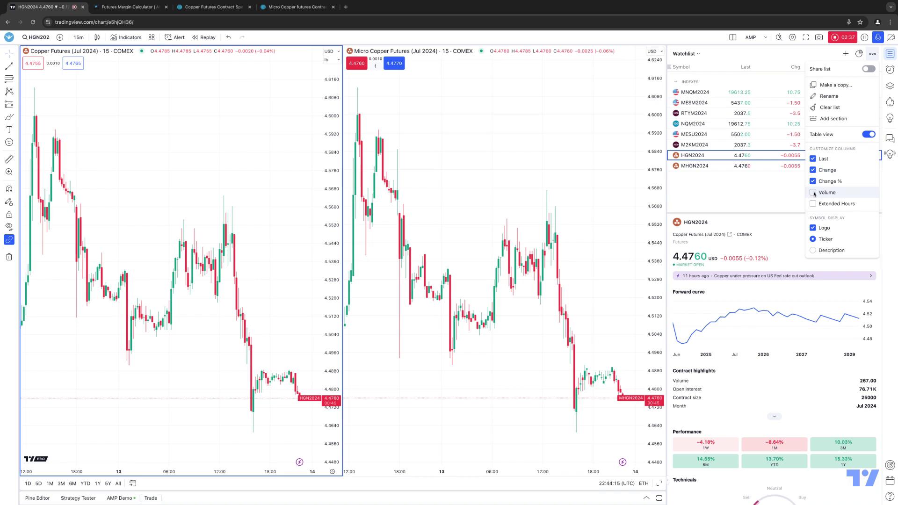
click(763, 195)
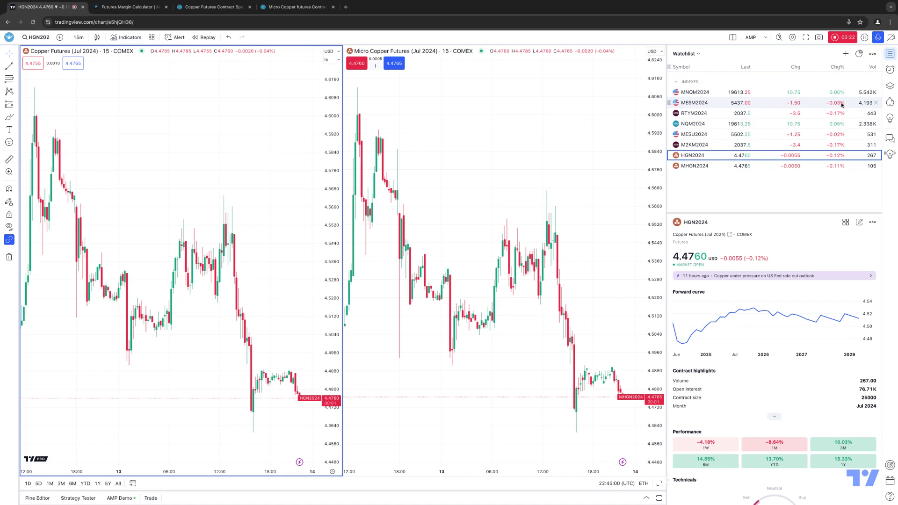
Show the Data Window and examine the price and volume data of bars on the Copper and Micro Copper charts.
click(891, 87)
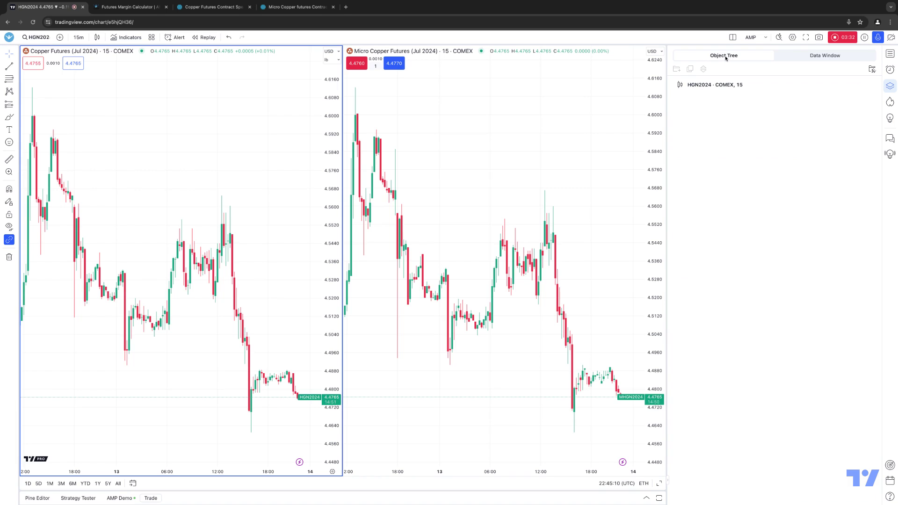
click(813, 58)
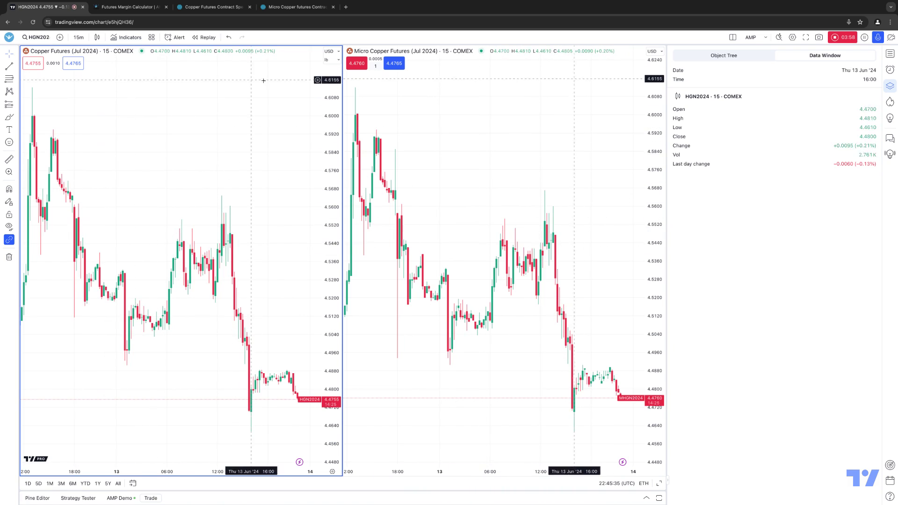
click(477, 100)
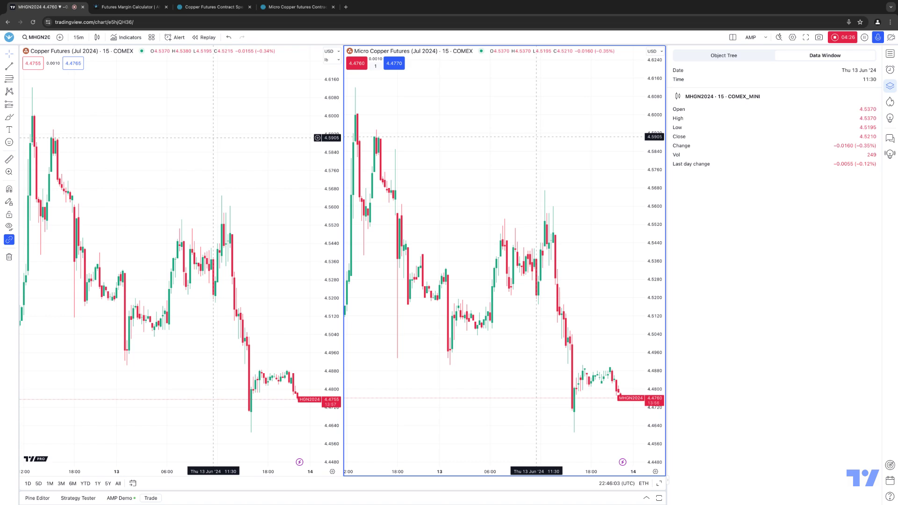
Try the Dot cursor on the charts and switch back to the Cross cursor.
click(16, 54)
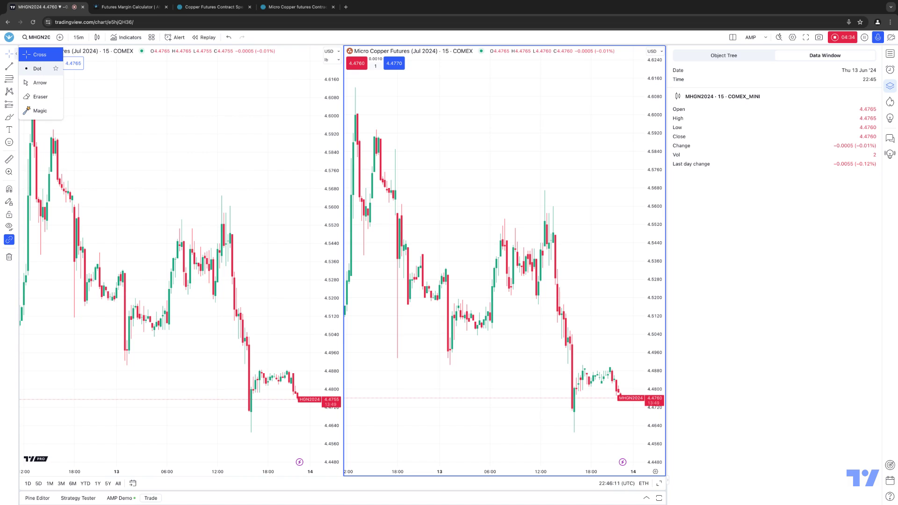
click(37, 68)
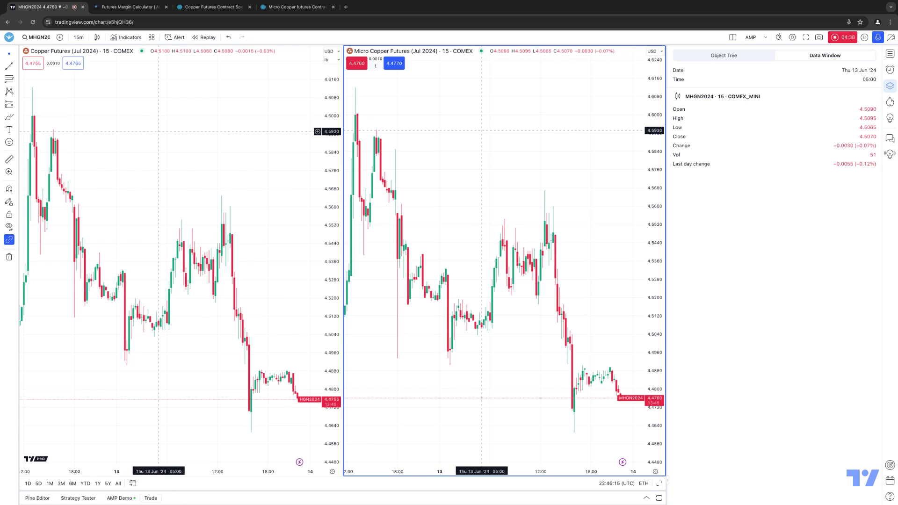
click(15, 54)
click(40, 60)
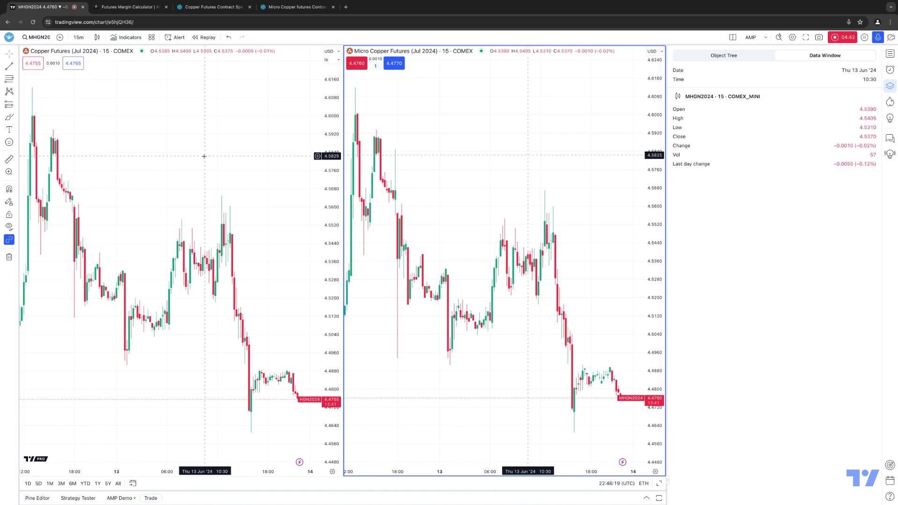
Change the chart type of both the Copper and Micro Copper charts to Volume candles.
click(251, 123)
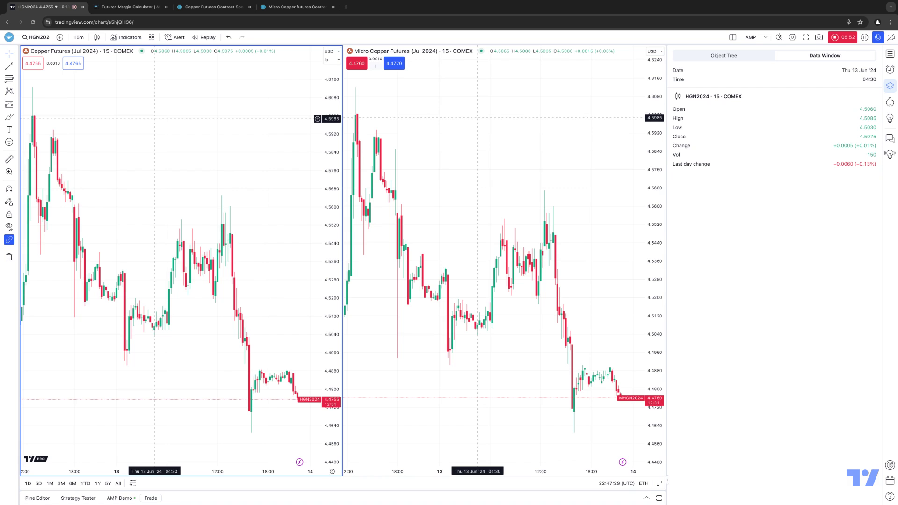
click(97, 38)
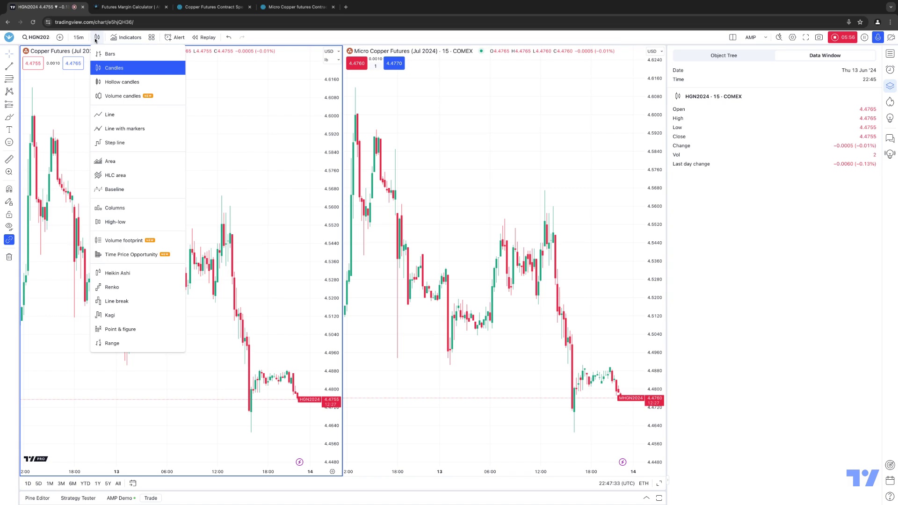
click(128, 97)
click(437, 94)
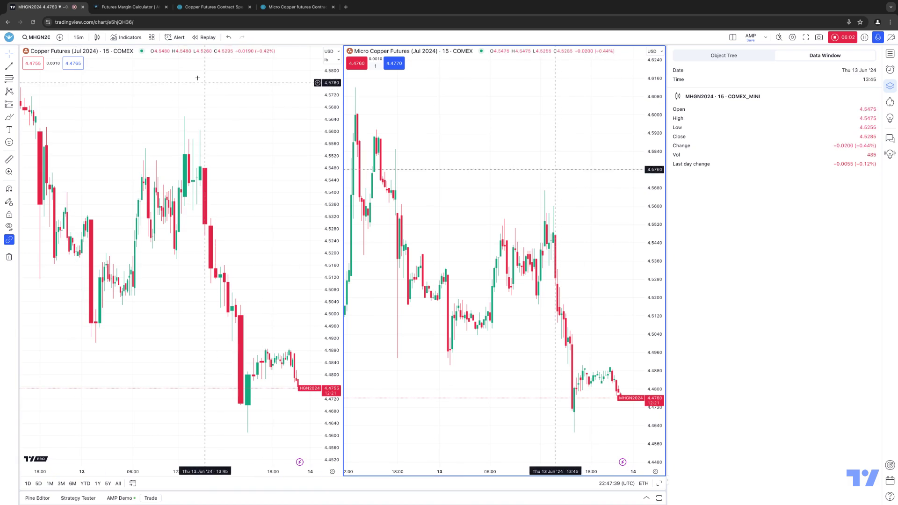
click(96, 37)
click(128, 97)
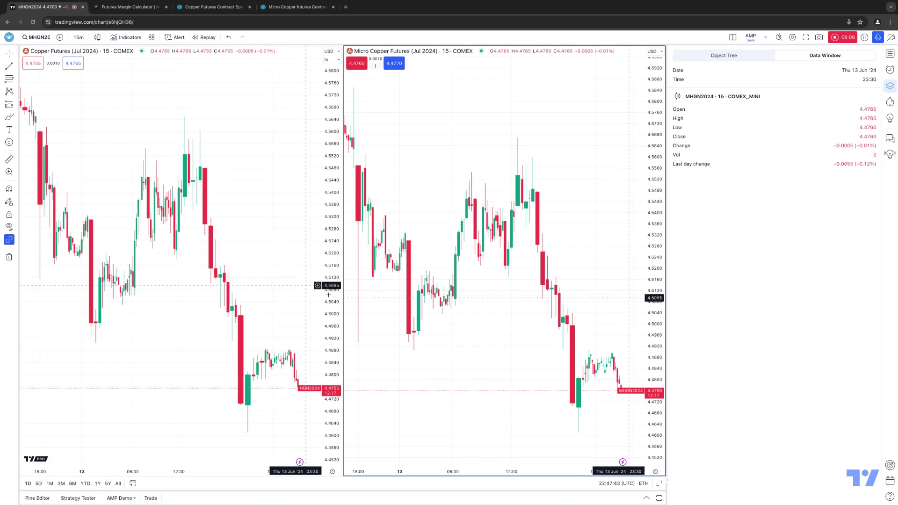
Set the time interval of both the Copper and Micro Copper charts to 1 day.
click(248, 154)
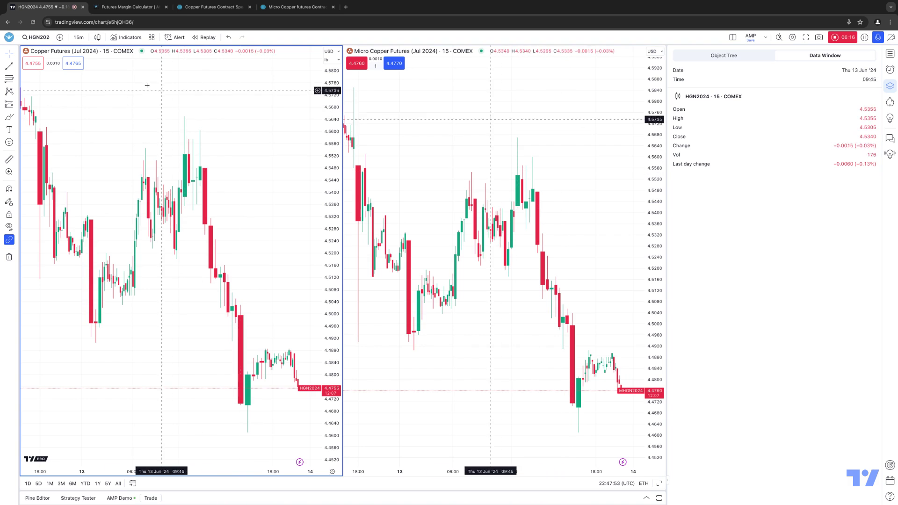
text(15)
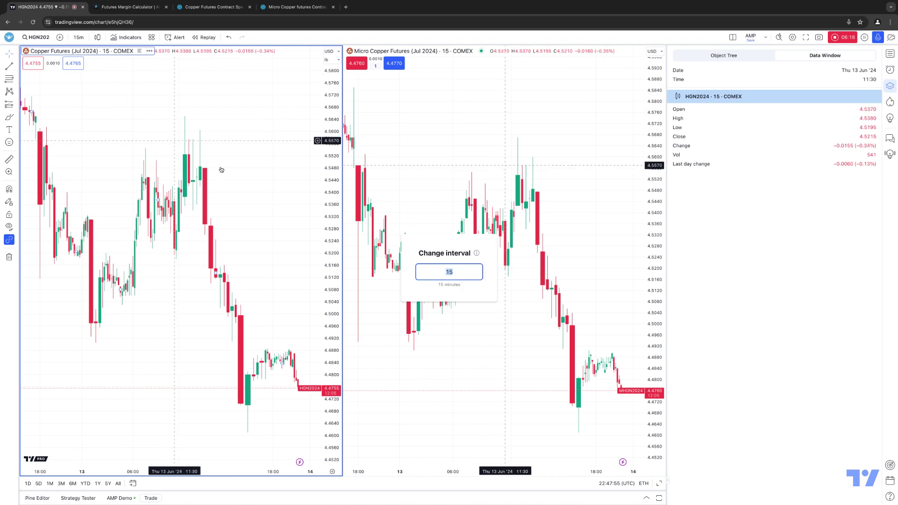
click(78, 37)
click(82, 285)
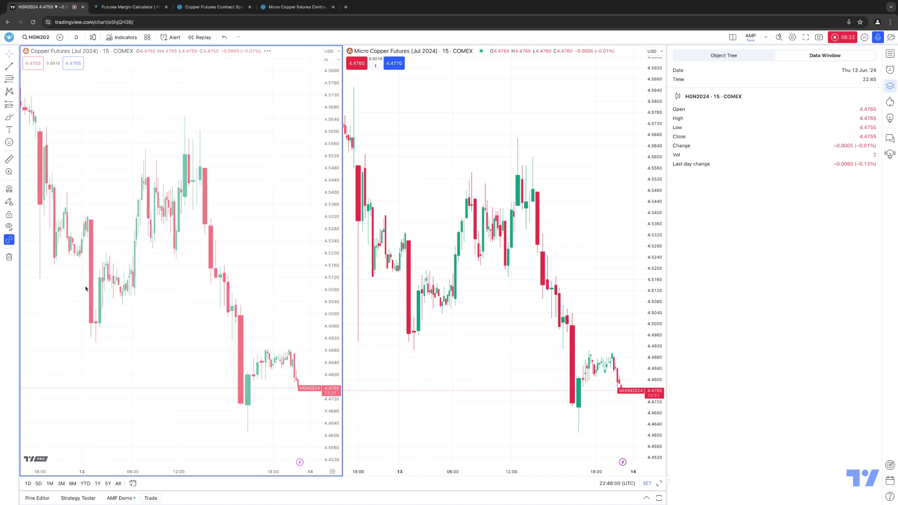
click(413, 138)
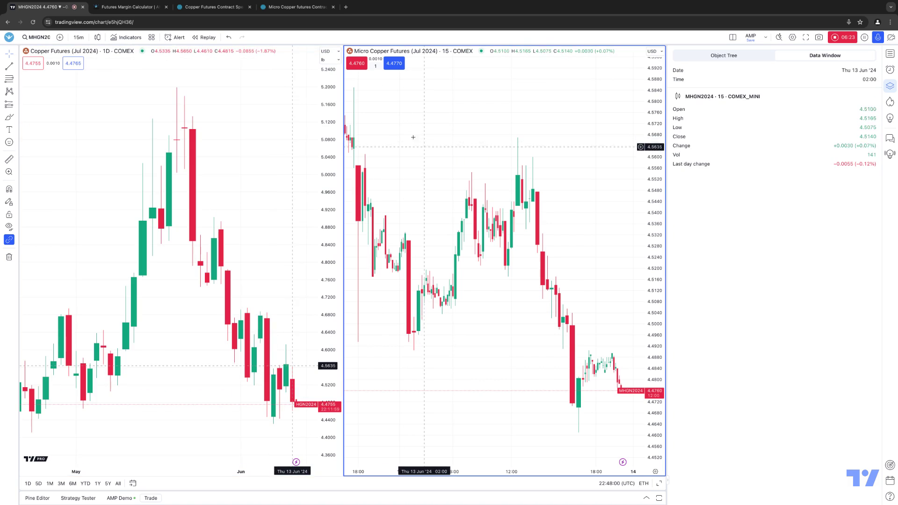
click(79, 38)
click(88, 284)
Examine the daily and monthly bar data of the Copper and Micro Copper charts in the Data Window.
click(196, 234)
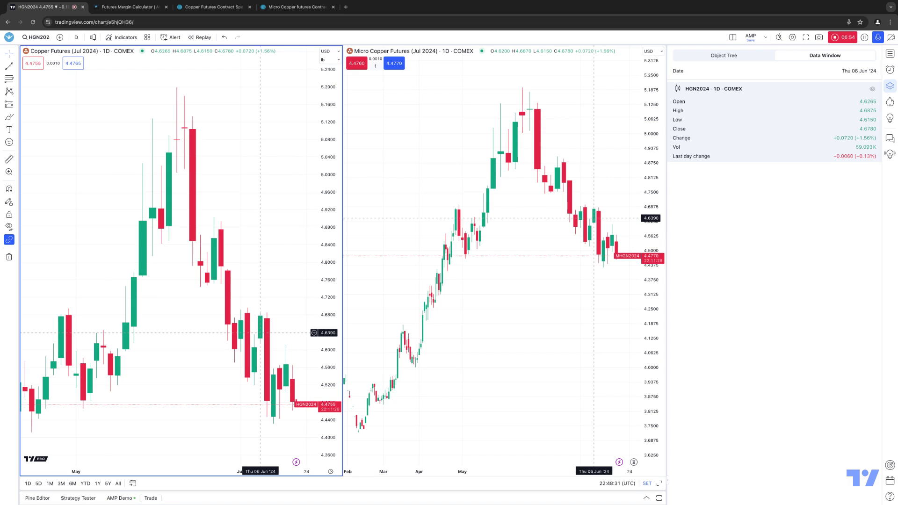
click(421, 213)
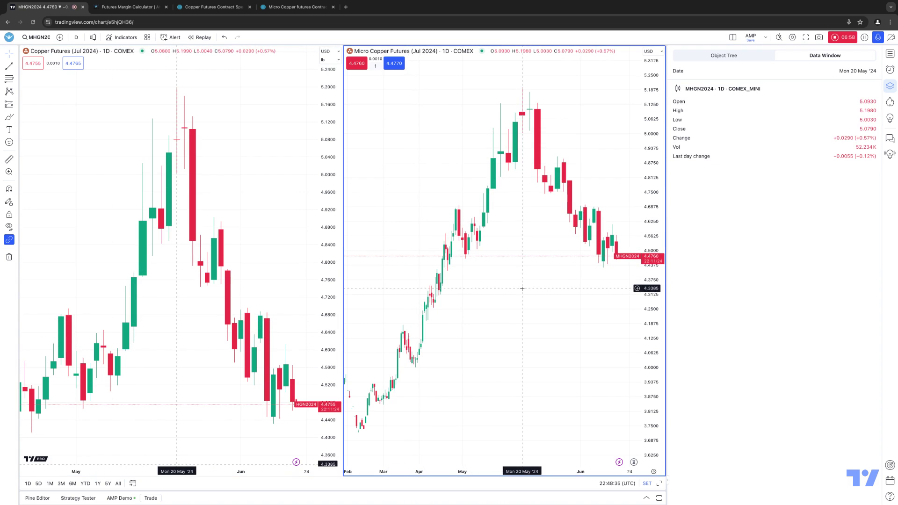
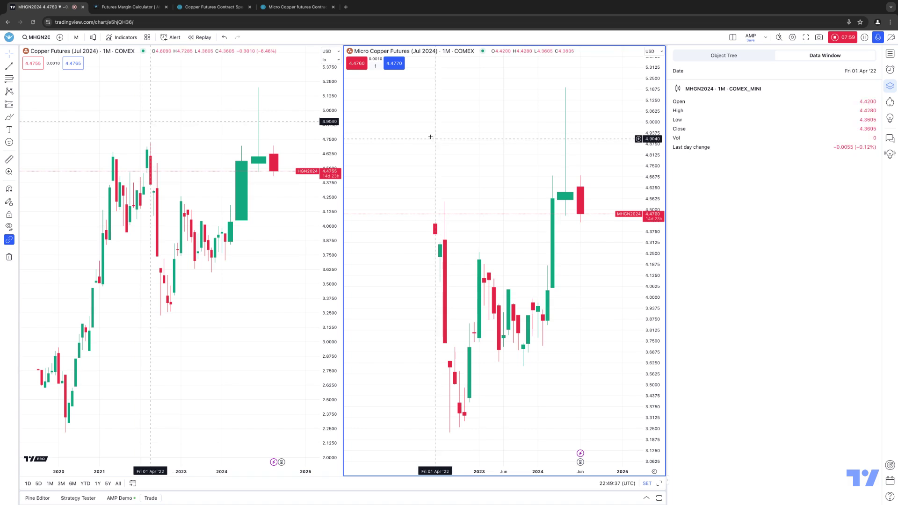
click(189, 114)
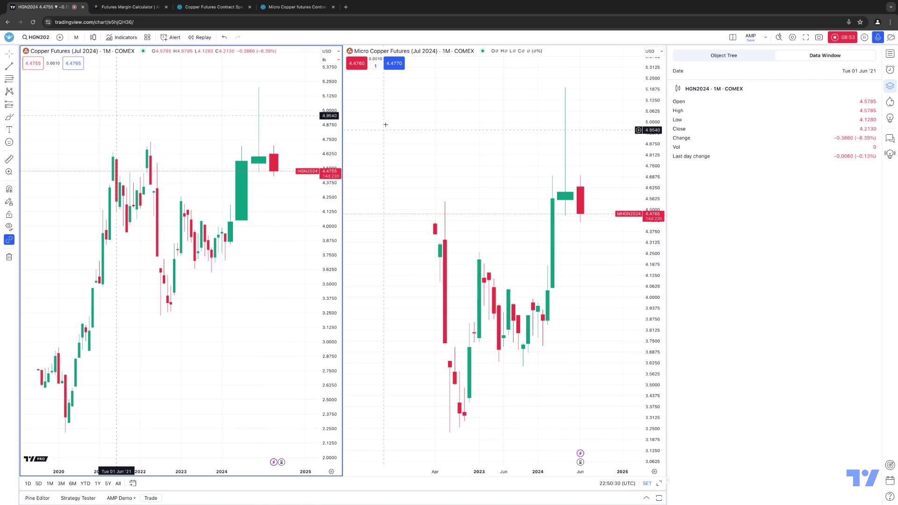
click(538, 257)
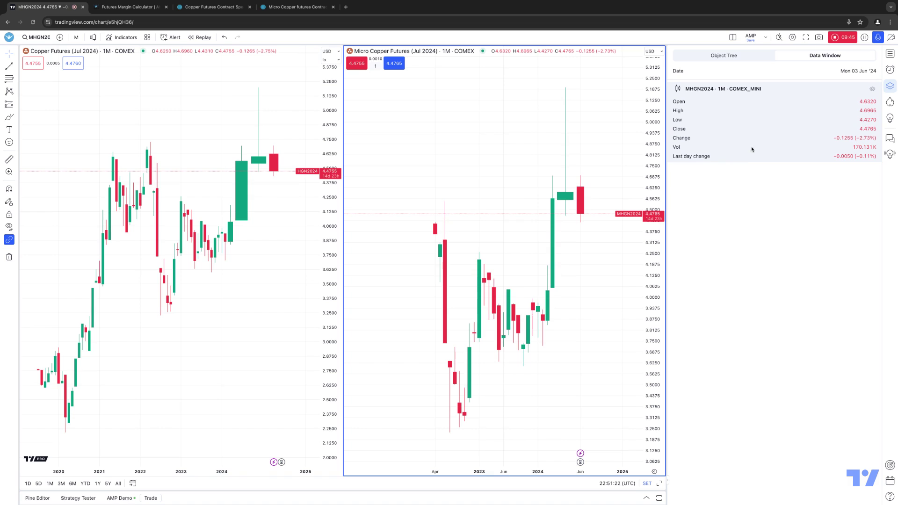
Bring back the watchlist, review the available chart types, and make the Copper chart active.
click(891, 54)
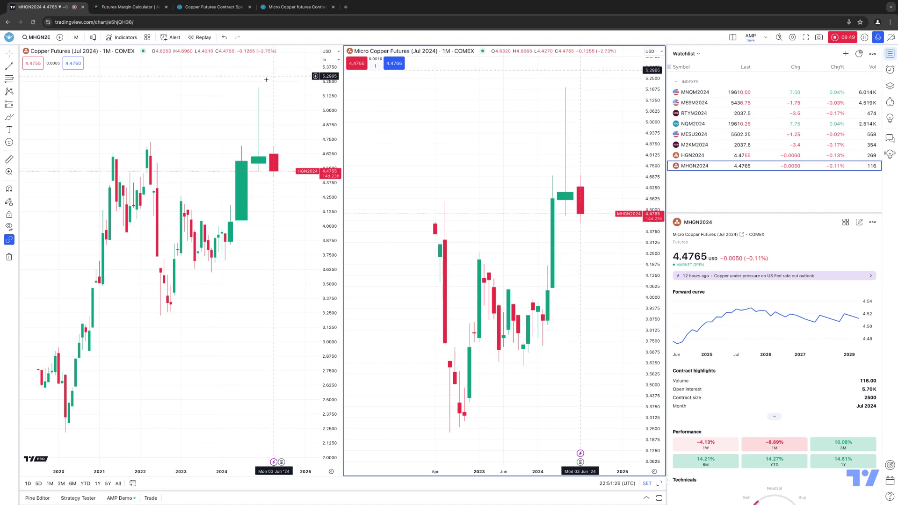
click(93, 37)
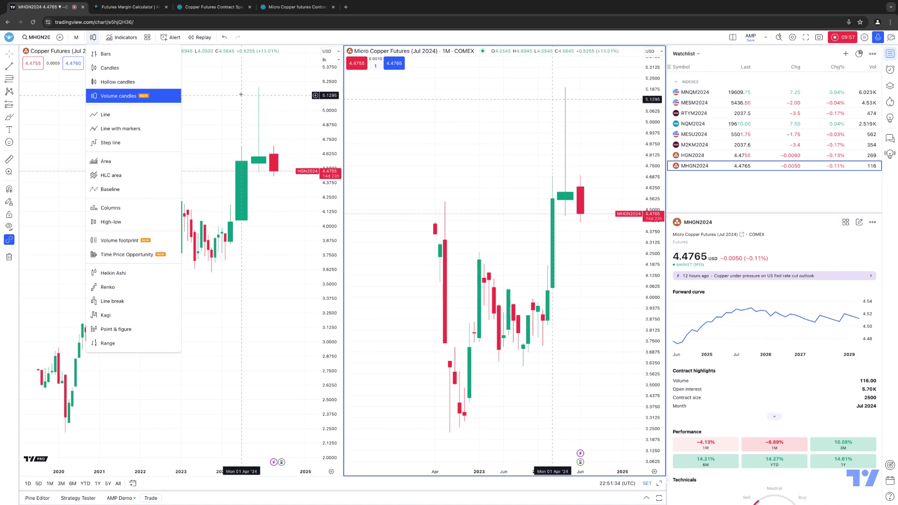
click(238, 146)
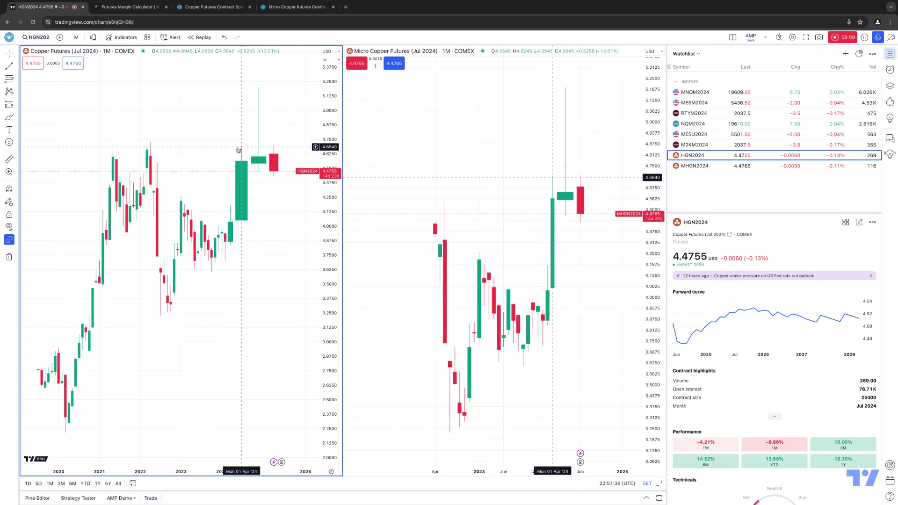